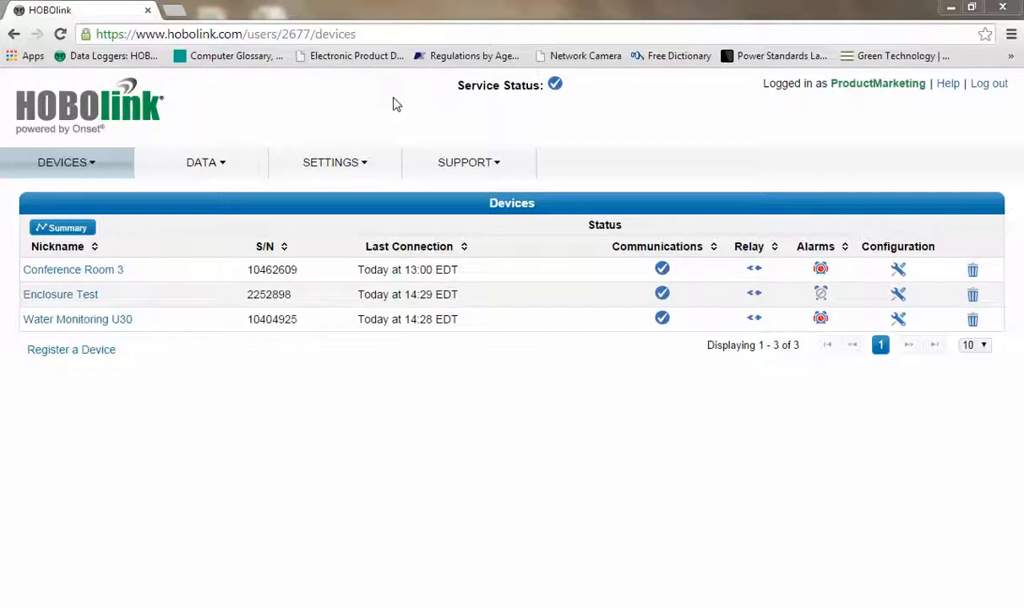
# Examine the account's default export settings, including the file format choices, FTP settings and email settings.
pyautogui.click(363, 165)
pyautogui.moveTo(372, 166)
pyautogui.click(288, 234)
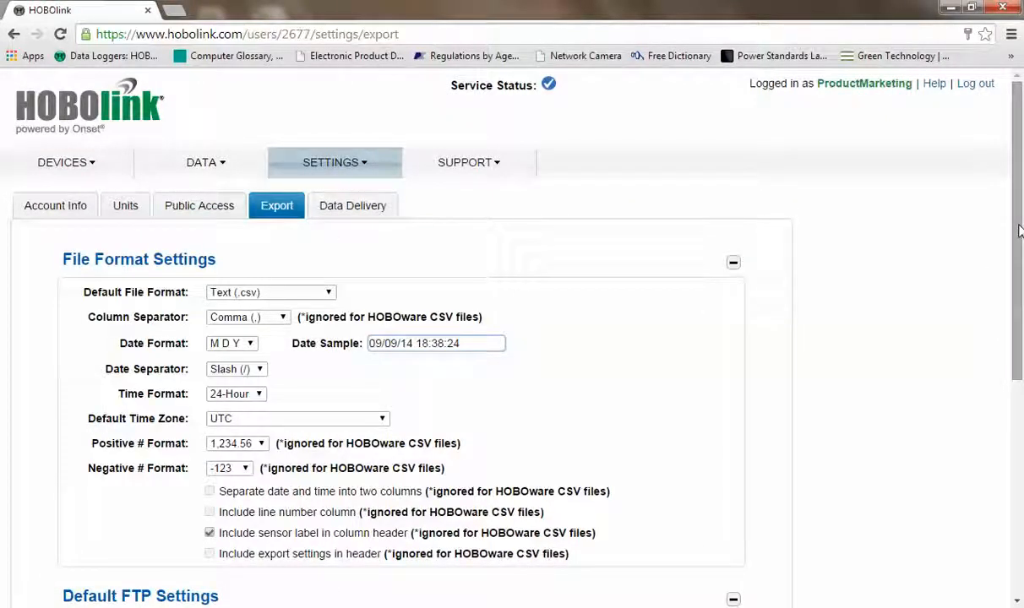
pyautogui.moveTo(1020, 230); pyautogui.dragTo(1015, 269)
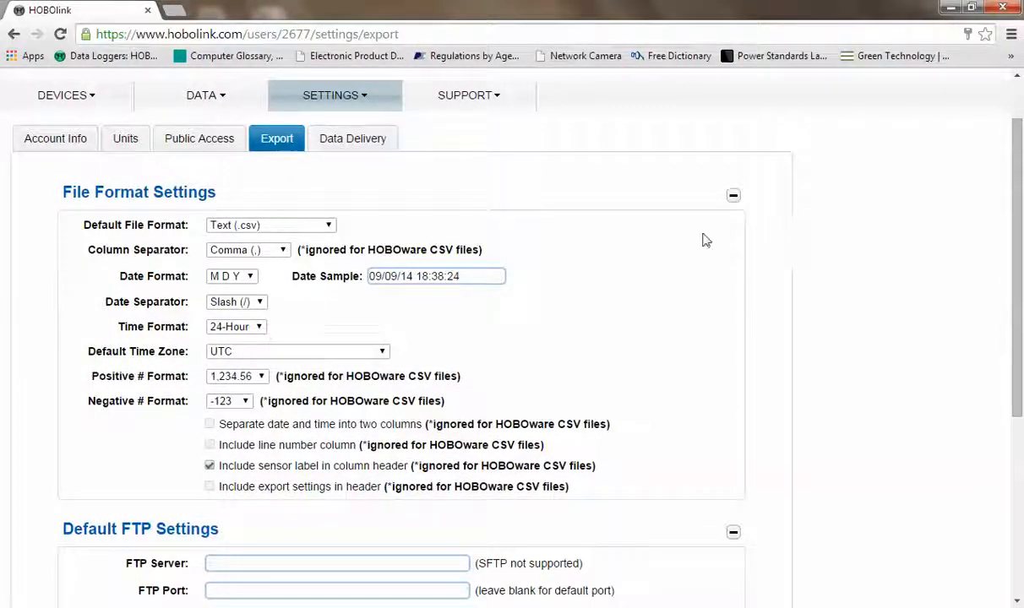
pyautogui.click(329, 226)
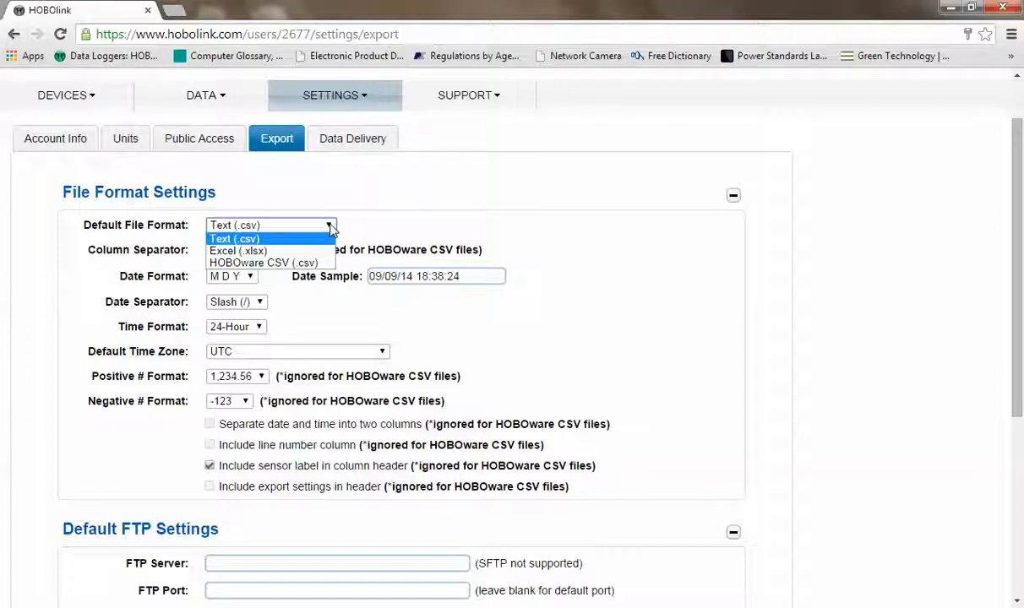
pyautogui.click(404, 207)
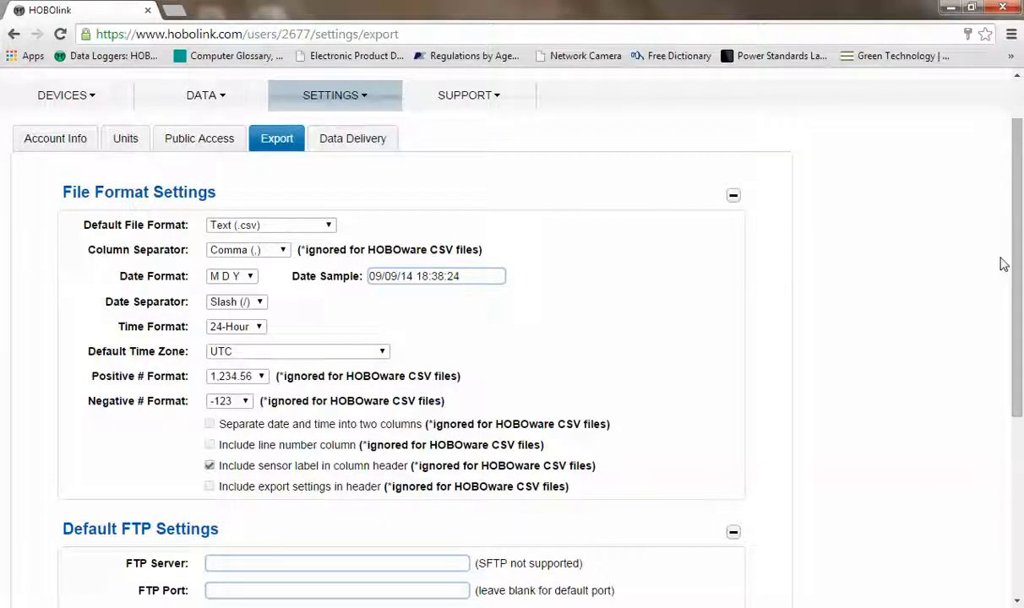
pyautogui.moveTo(1017, 270); pyautogui.dragTo(1019, 305)
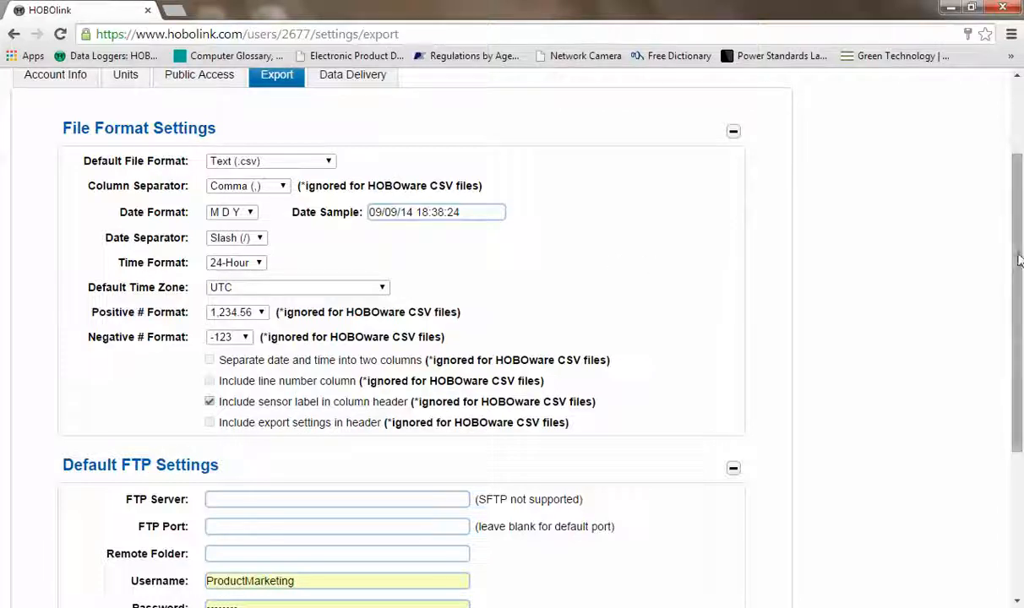
pyautogui.moveTo(1019, 260); pyautogui.dragTo(1019, 446)
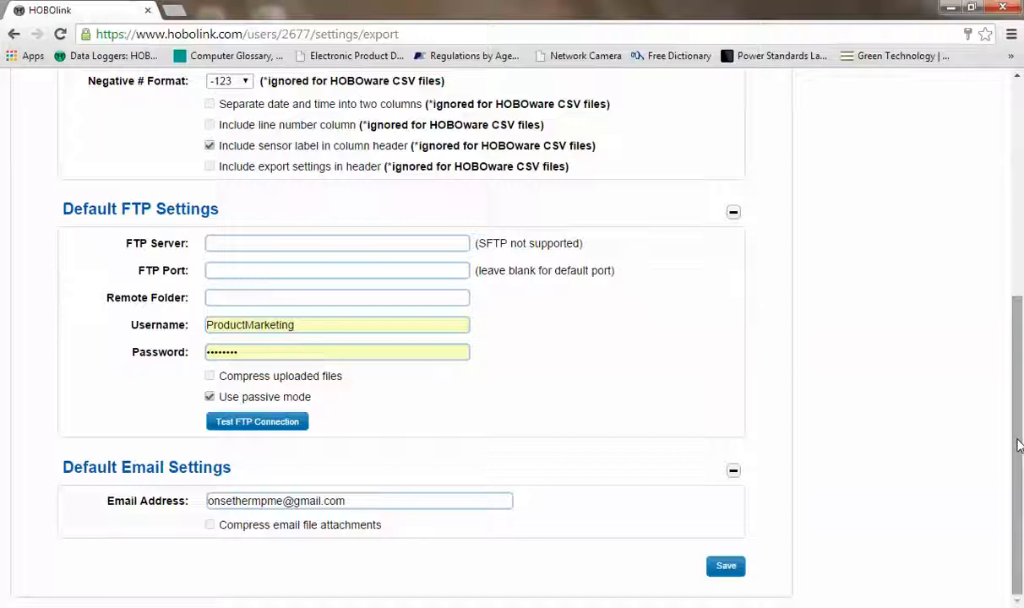
pyautogui.scroll(5, 1013, 207)
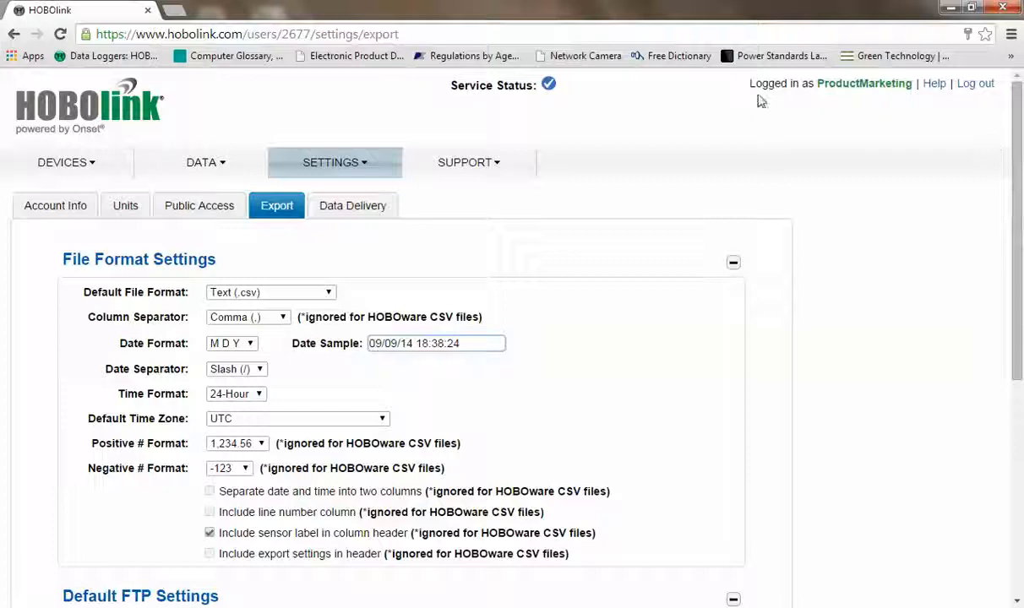
# Create new custom data export settings named Sample Data Set, with the export time frame set to over the past 1 days.
pyautogui.click(227, 165)
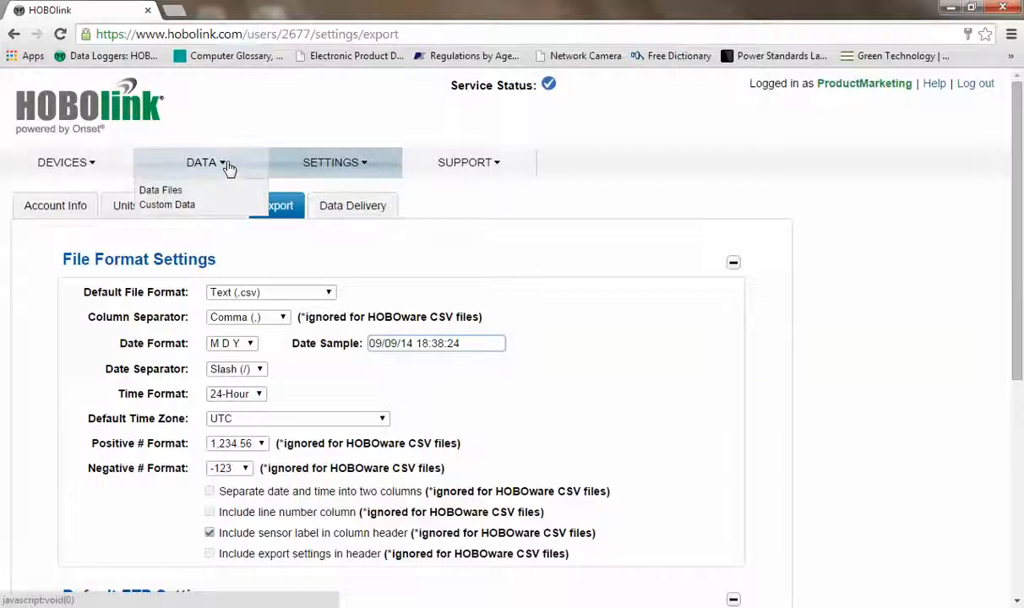
pyautogui.click(184, 206)
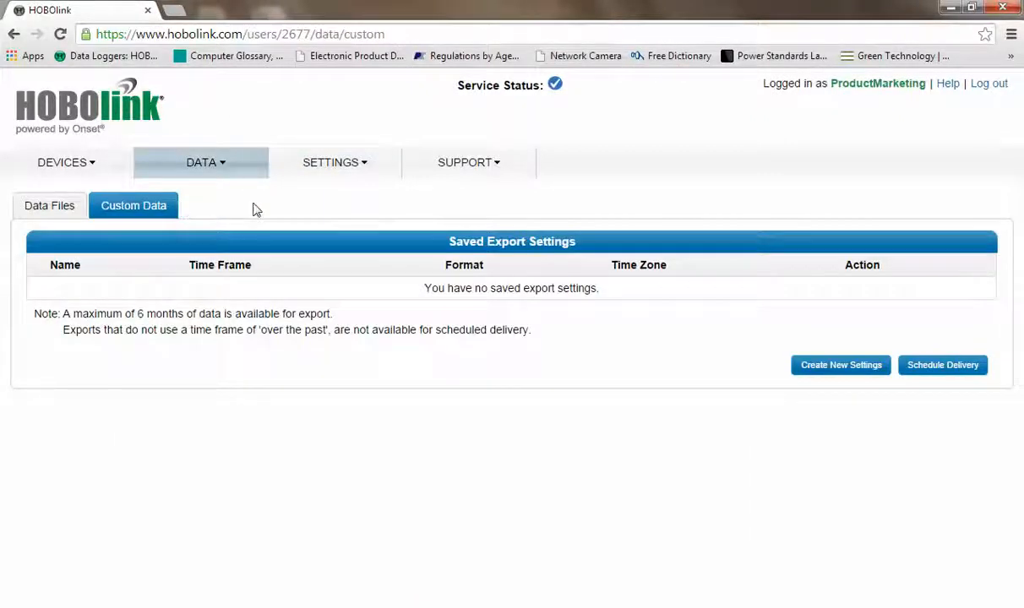
pyautogui.click(835, 374)
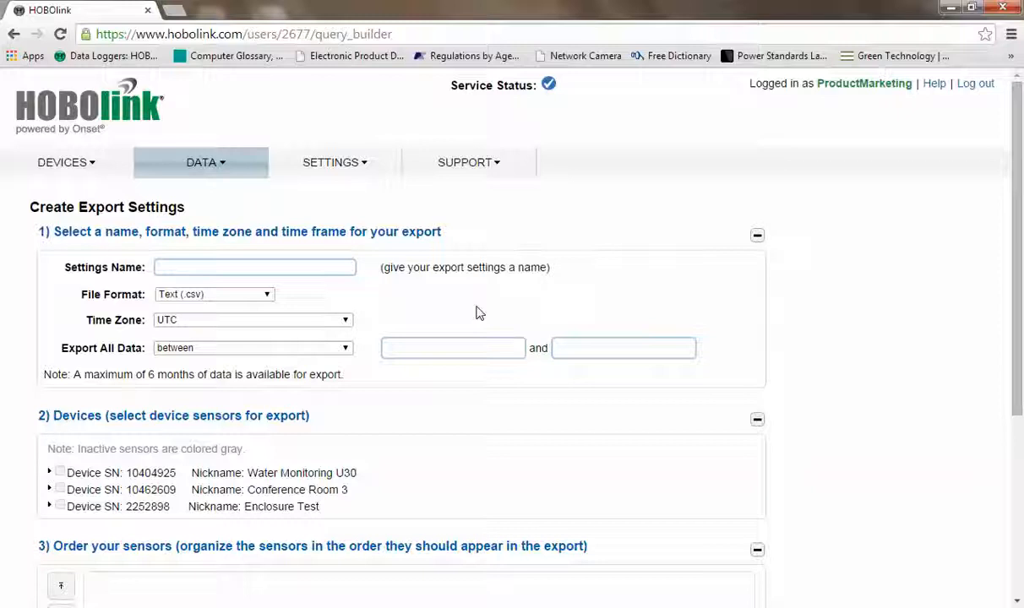
pyautogui.click(192, 269)
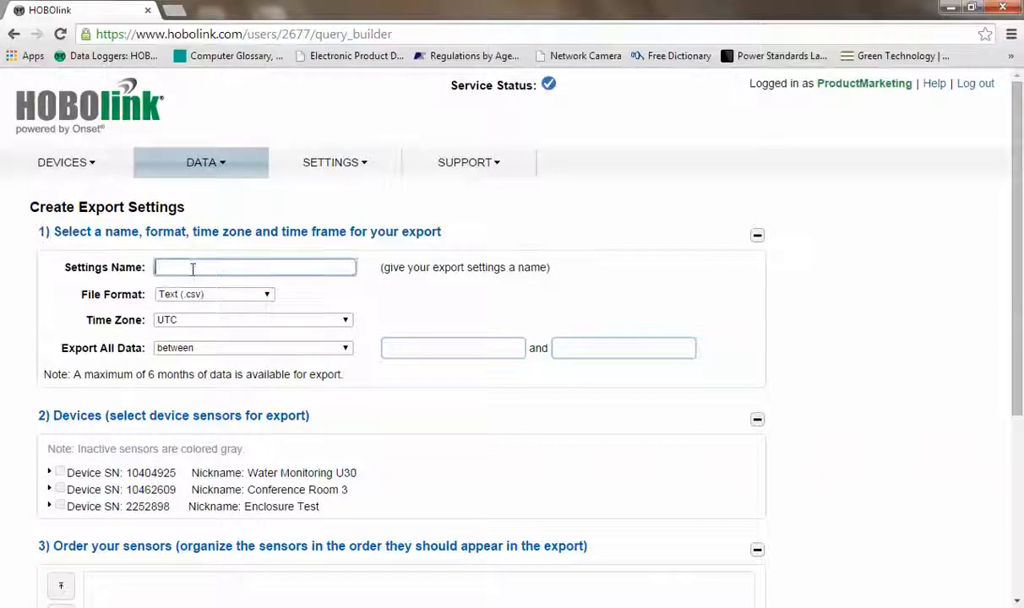
pyautogui.write('S')
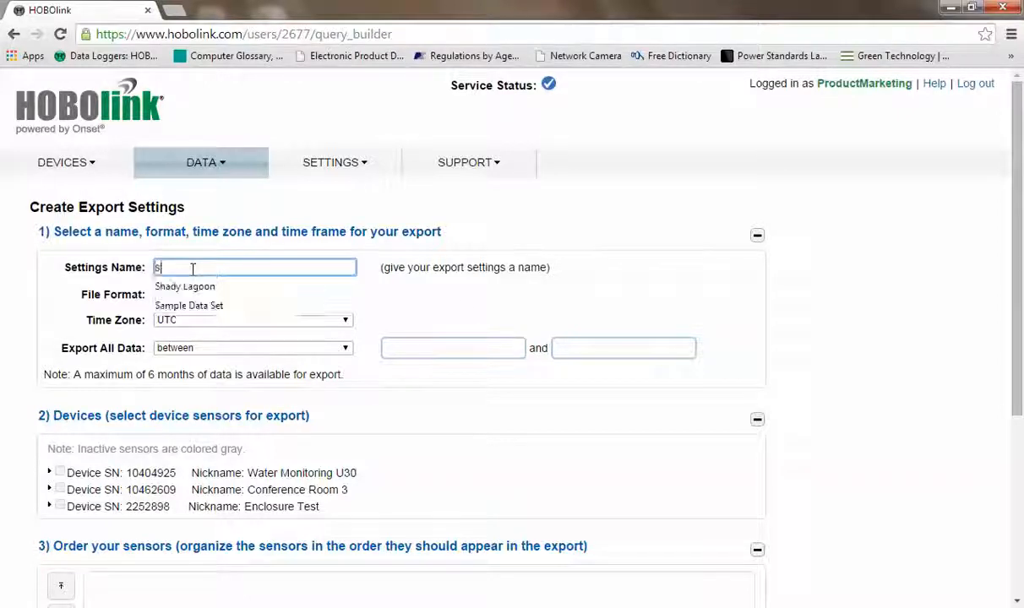
pyautogui.click(178, 309)
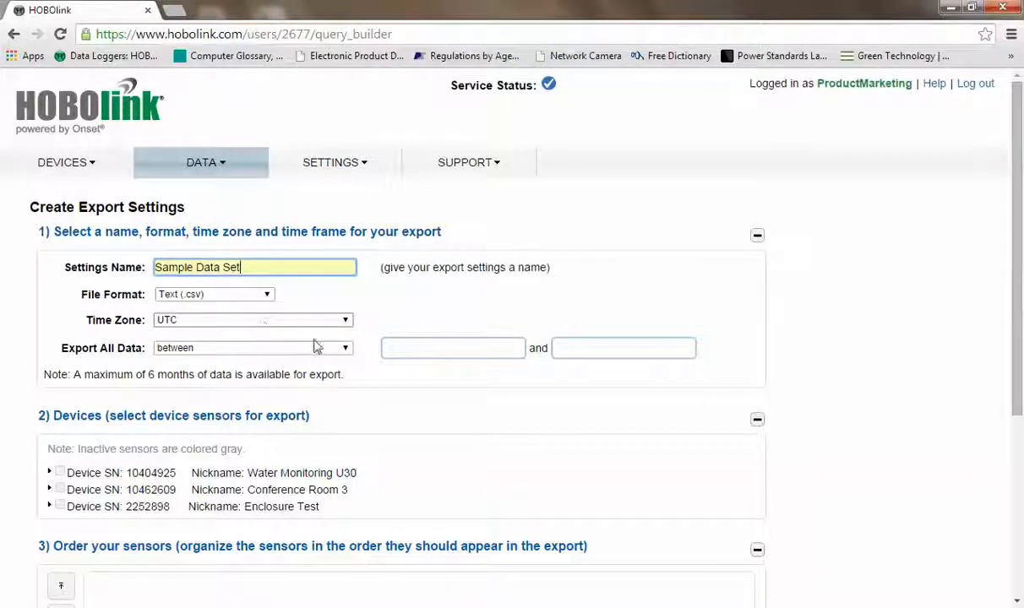
pyautogui.click(347, 352)
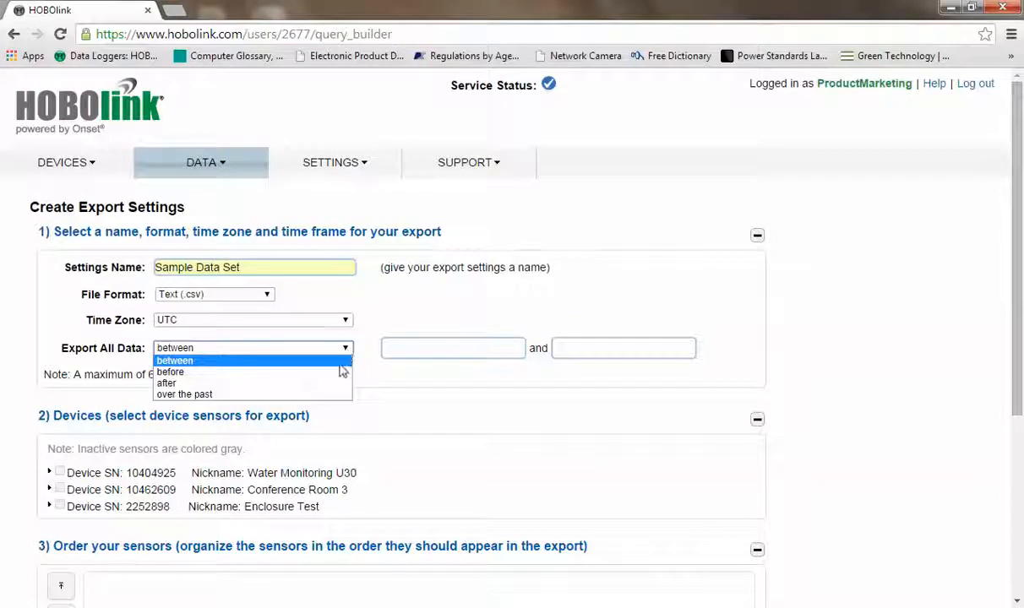
pyautogui.click(250, 396)
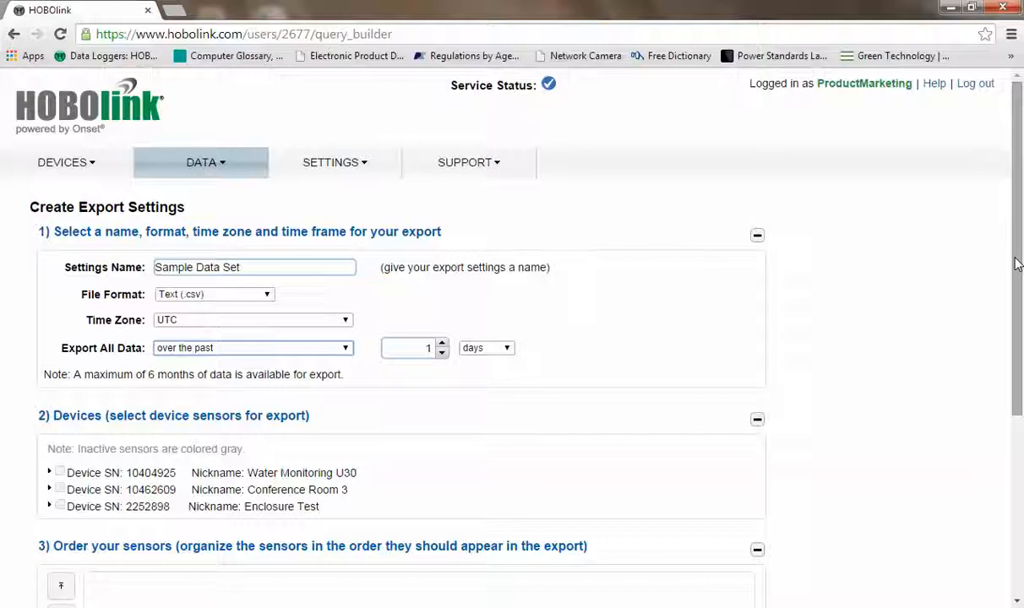
# Include Water Monitoring U30's air-labelled S-THB Temperature sensor and Conference Room 3's S-RGA Rainfall sensor in the export, and save the settings.
pyautogui.moveTo(1017, 265); pyautogui.dragTo(1018, 424)
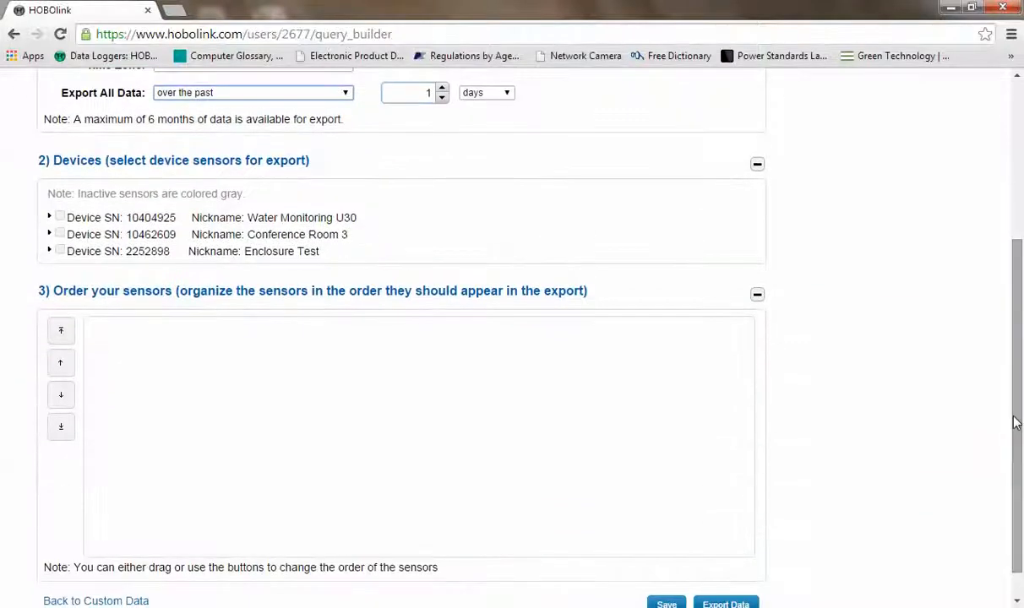
pyautogui.click(60, 219)
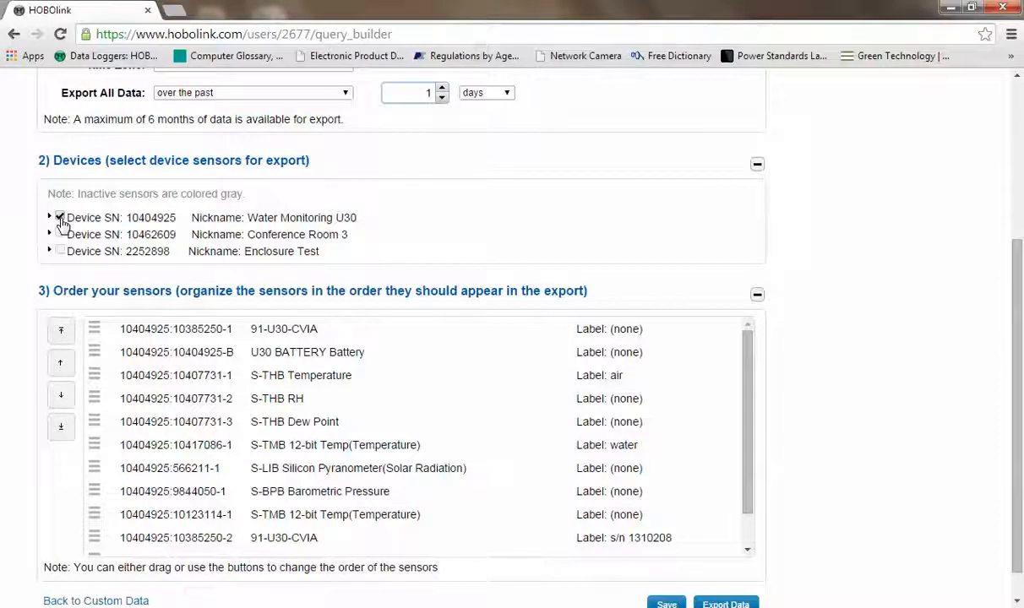
pyautogui.click(61, 219)
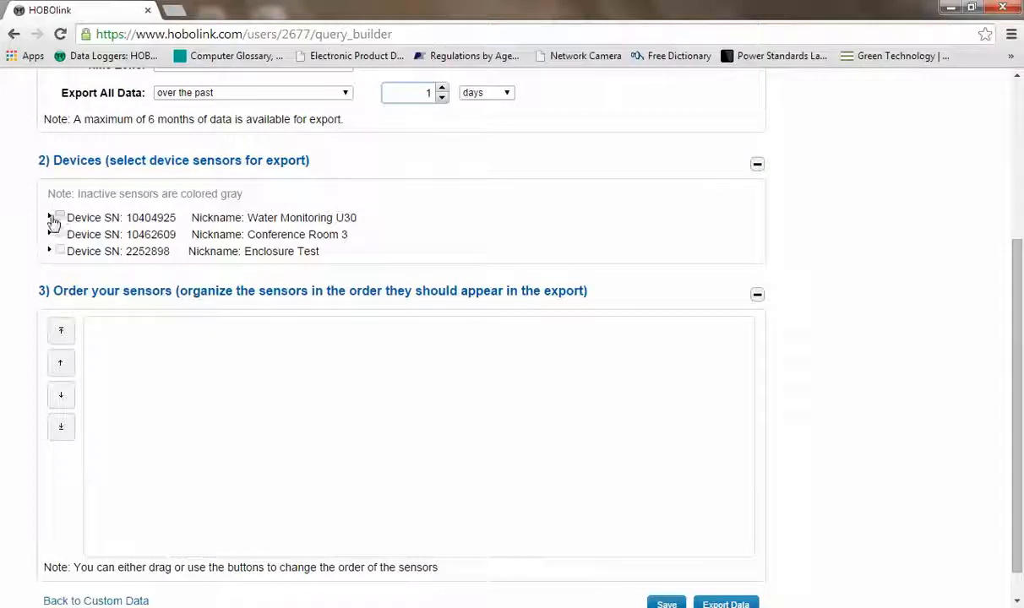
pyautogui.click(49, 220)
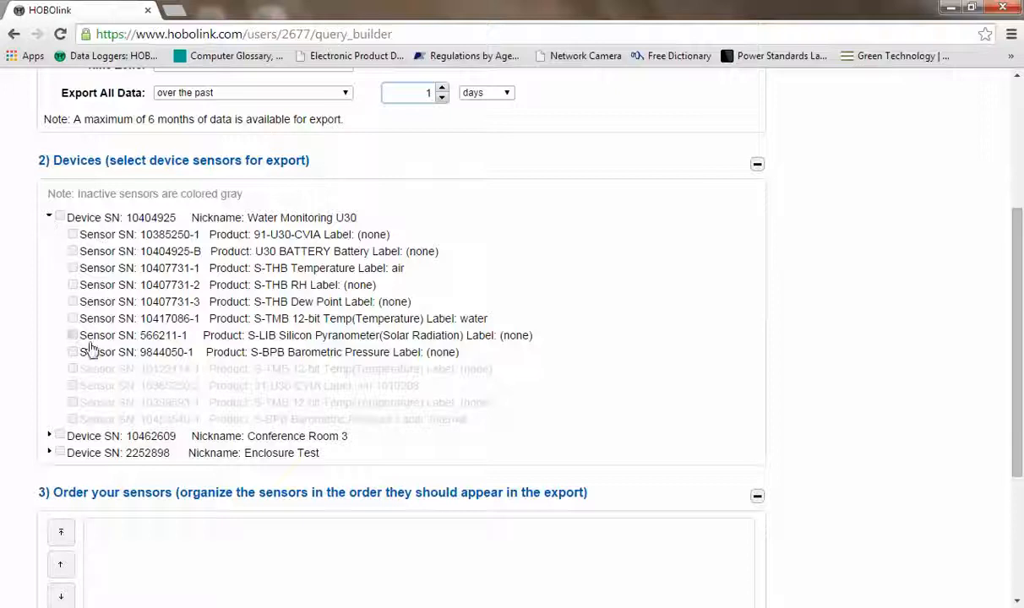
pyautogui.click(49, 437)
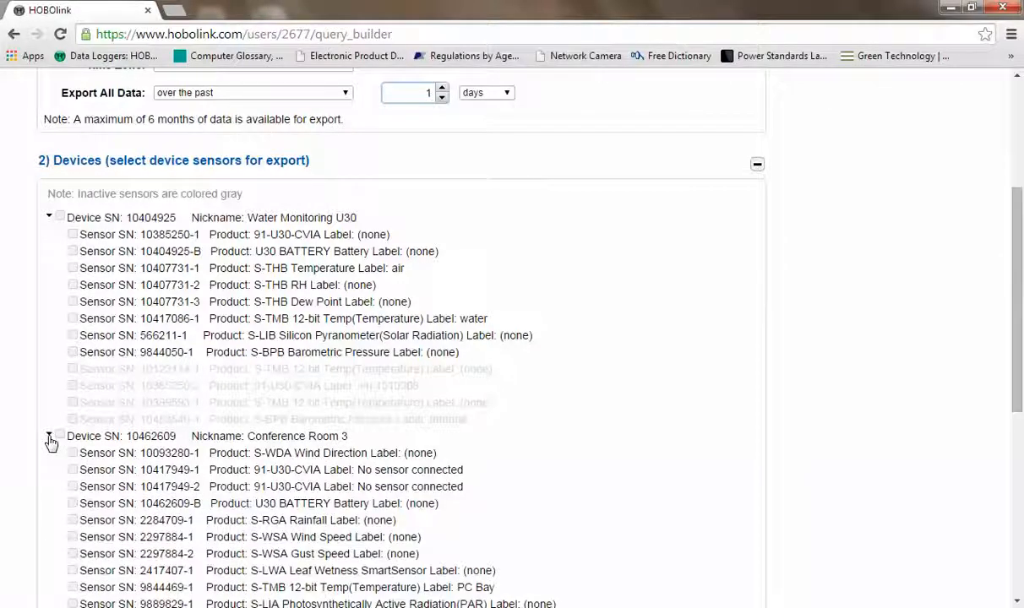
pyautogui.click(73, 268)
pyautogui.click(73, 519)
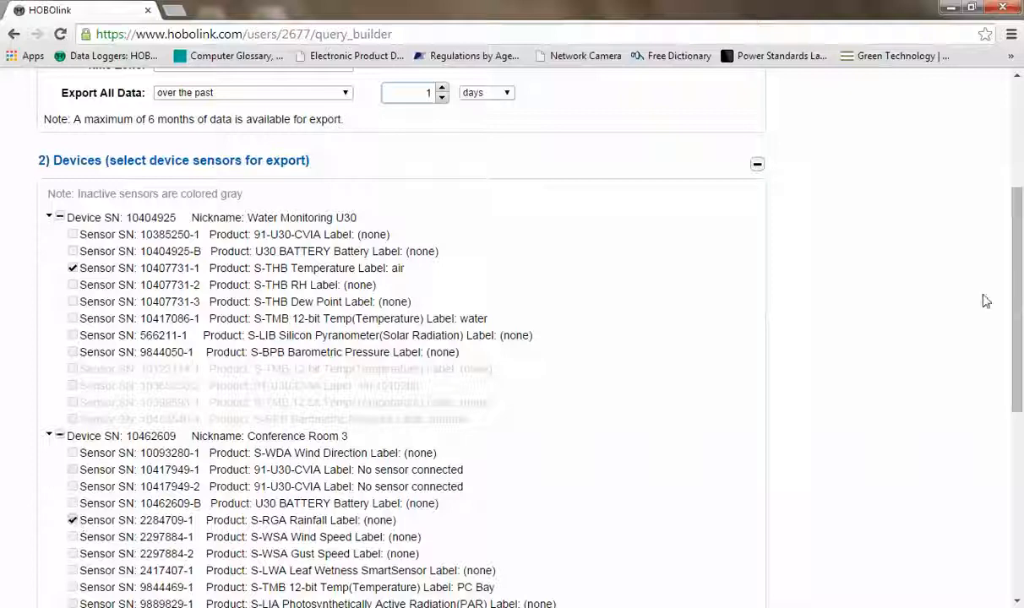
pyautogui.moveTo(1014, 291); pyautogui.dragTo(1004, 504)
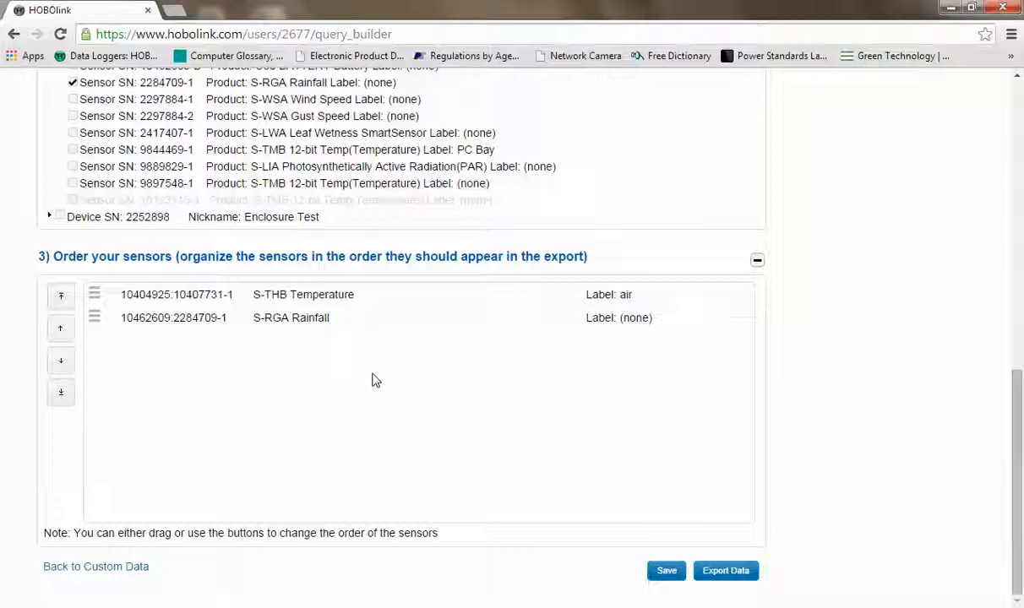
pyautogui.click(663, 575)
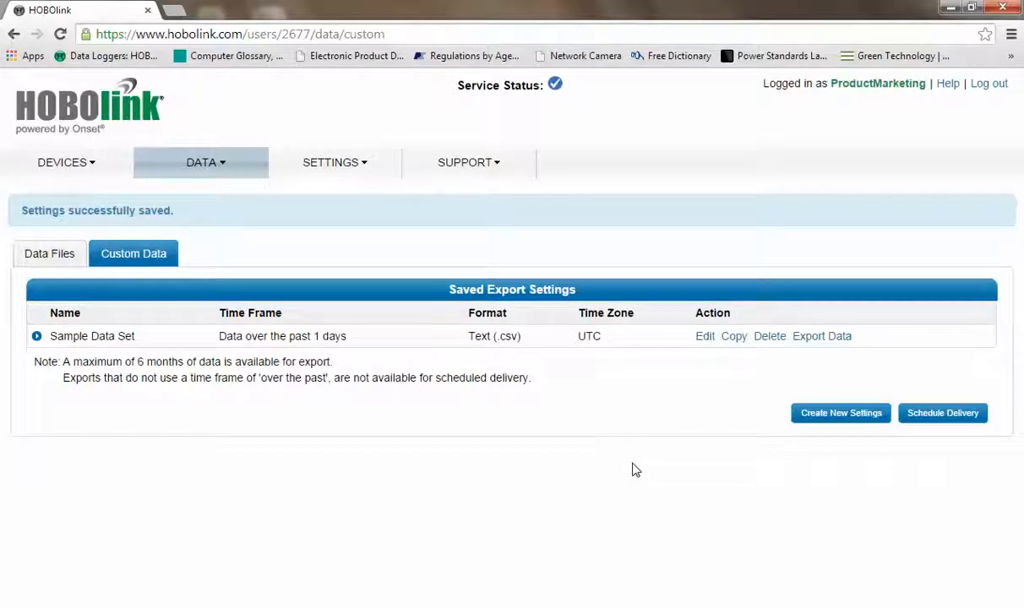
# Create a new scheduled delivery that runs every 1 day and delivers only new data.
pyautogui.click(946, 419)
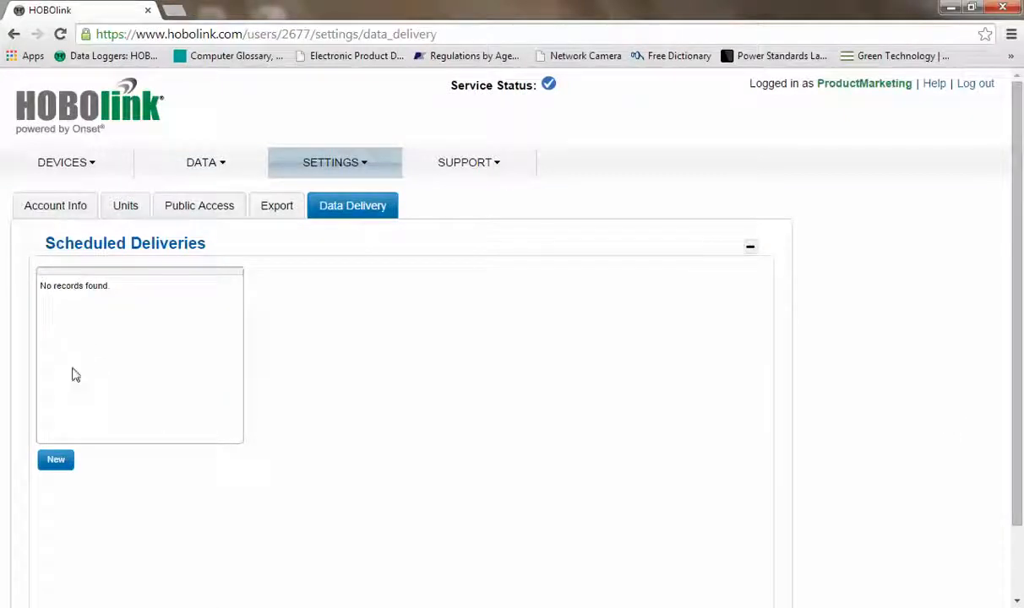
pyautogui.click(58, 466)
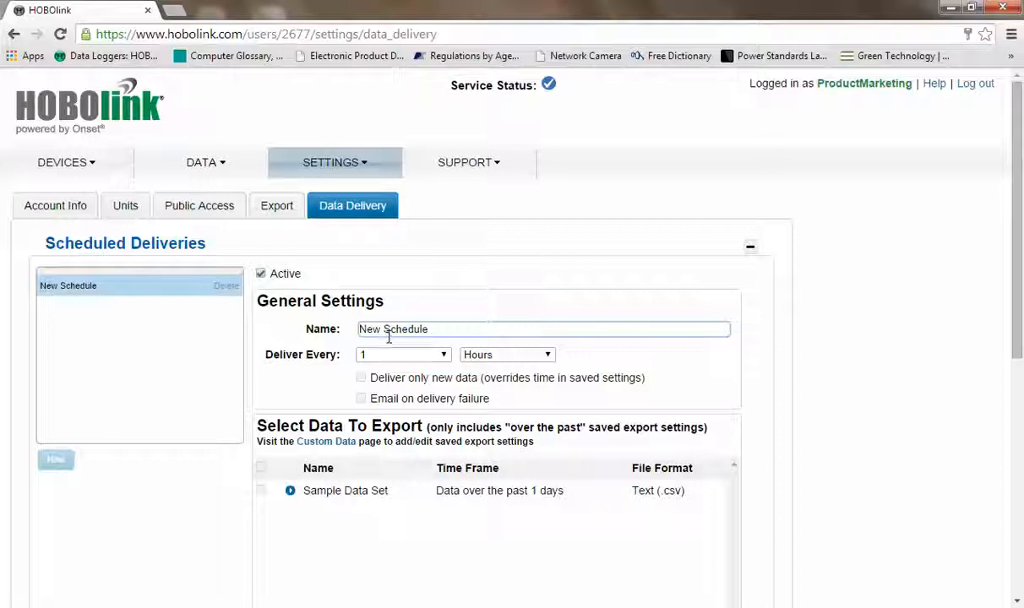
pyautogui.click(546, 355)
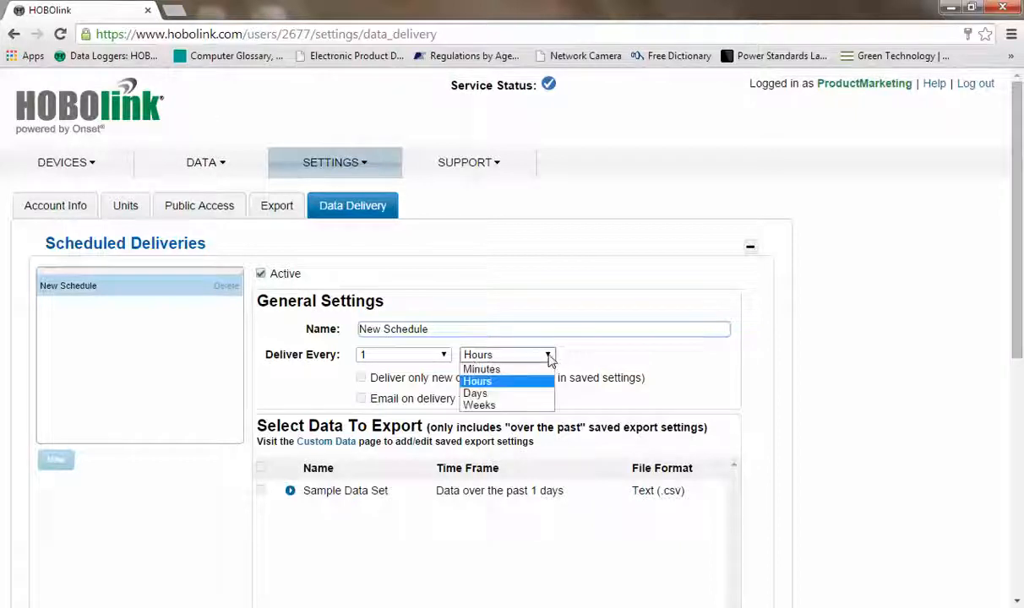
pyautogui.click(511, 394)
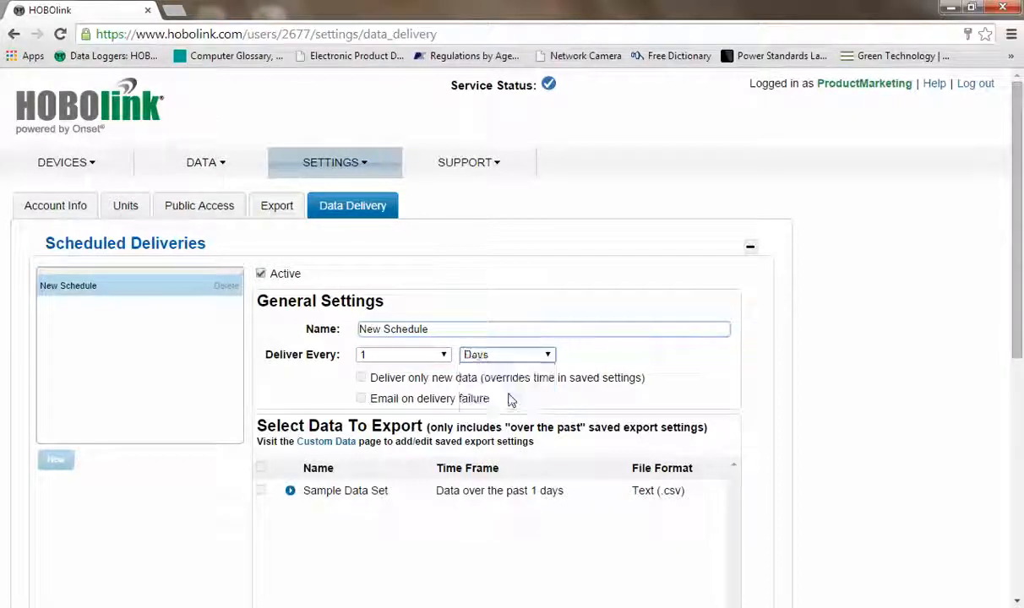
pyautogui.click(362, 379)
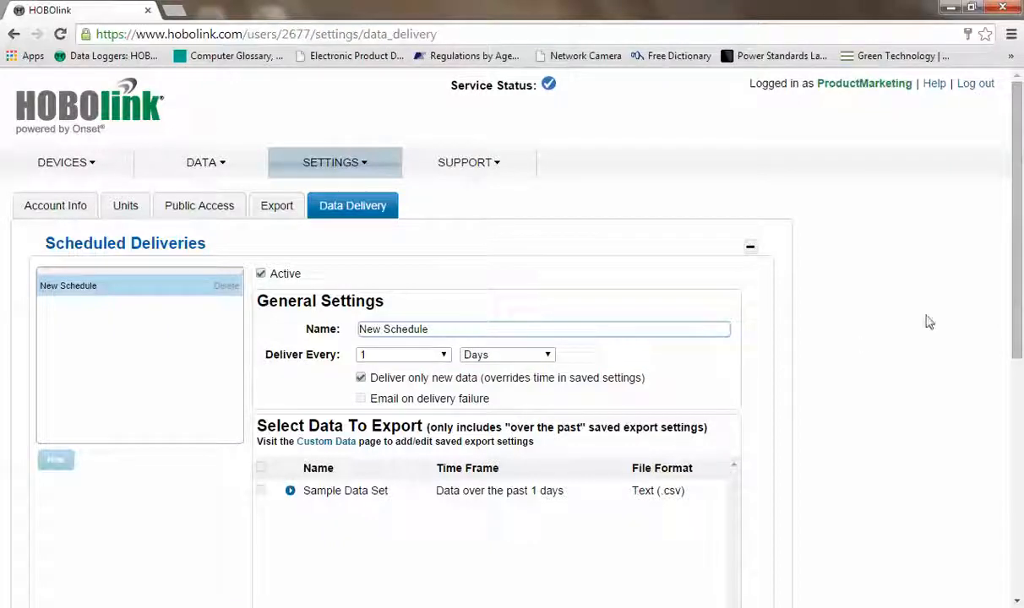
# Select Sample Data Set as the schedule's data to export, enable email as its destination, and save the schedule.
pyautogui.moveTo(1020, 310); pyautogui.dragTo(1017, 415)
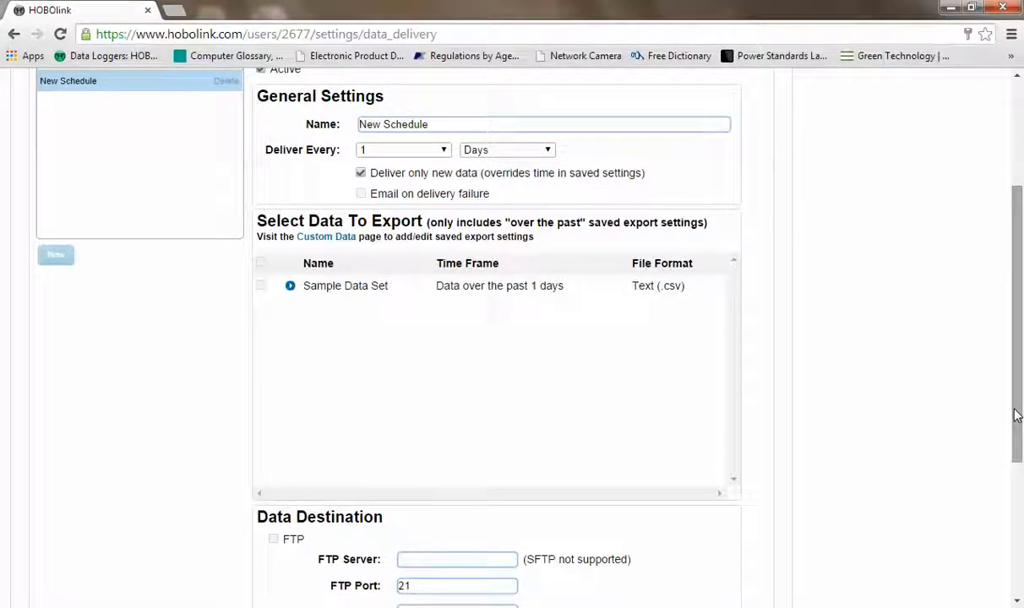
pyautogui.click(261, 286)
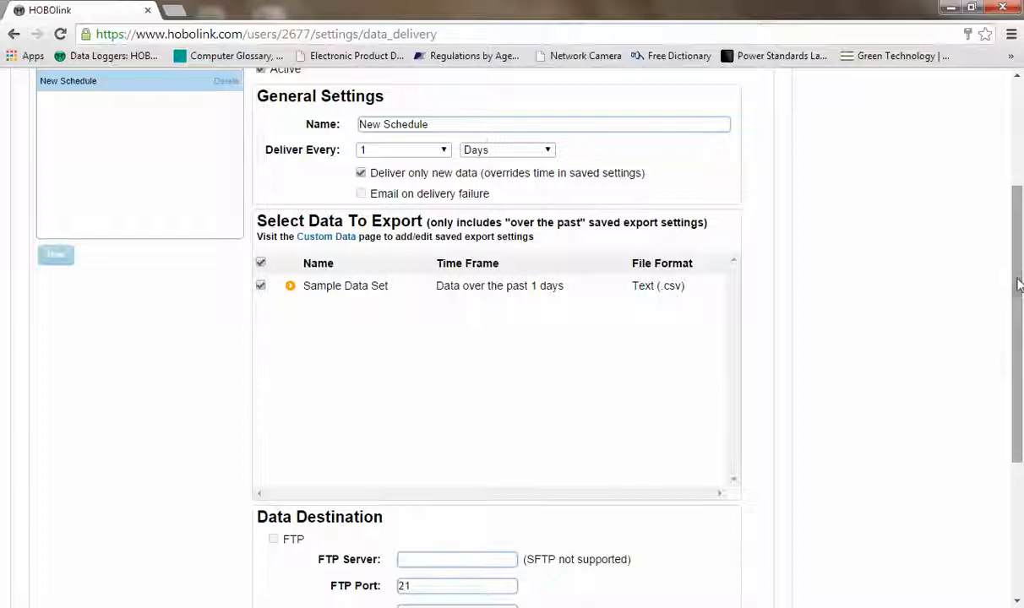
pyautogui.moveTo(1018, 287); pyautogui.dragTo(1016, 495)
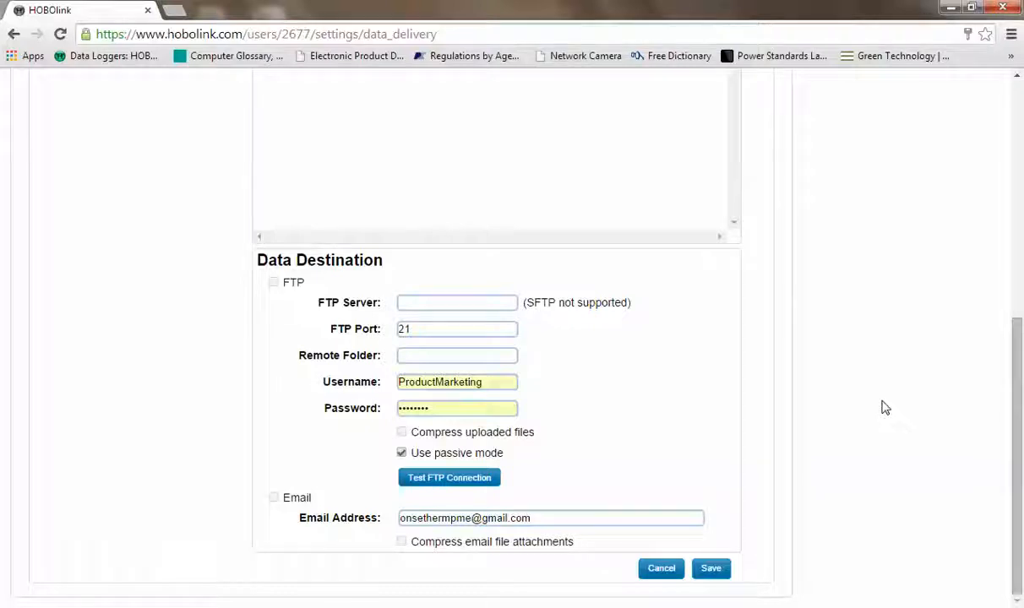
pyautogui.click(274, 498)
pyautogui.click(714, 571)
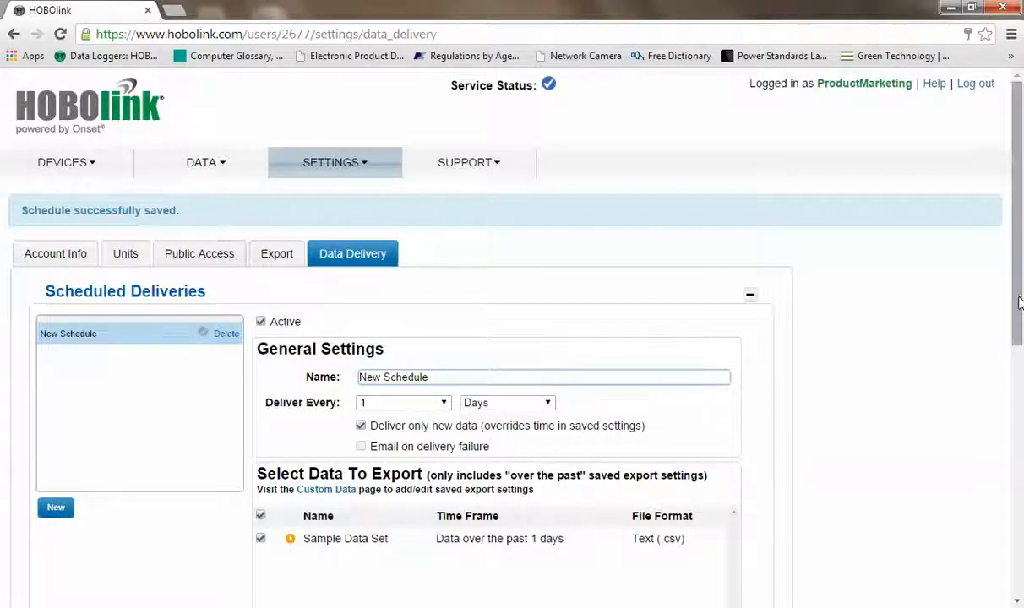
pyautogui.moveTo(1020, 303); pyautogui.dragTo(1020, 256)
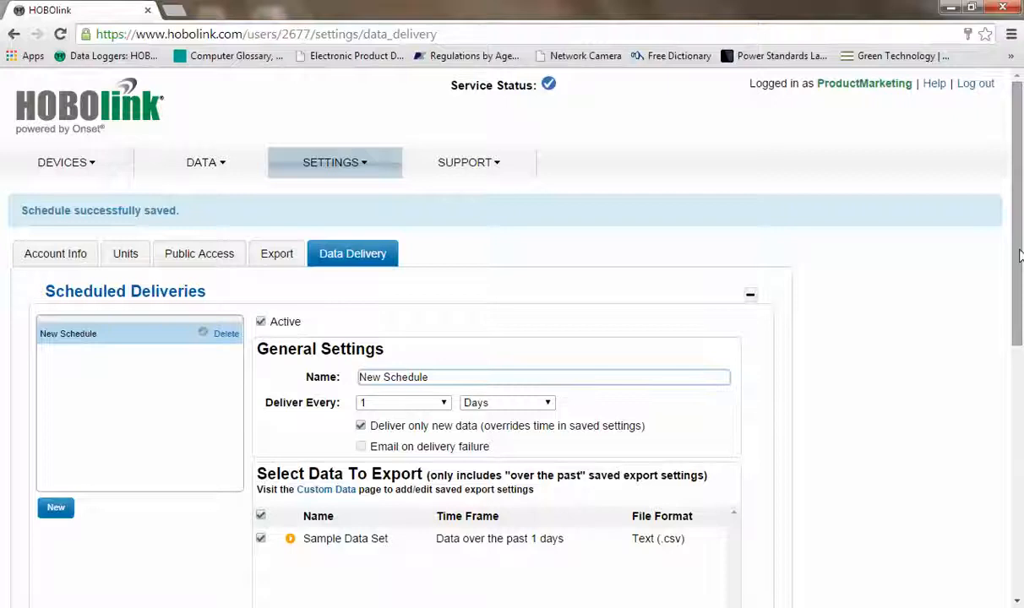